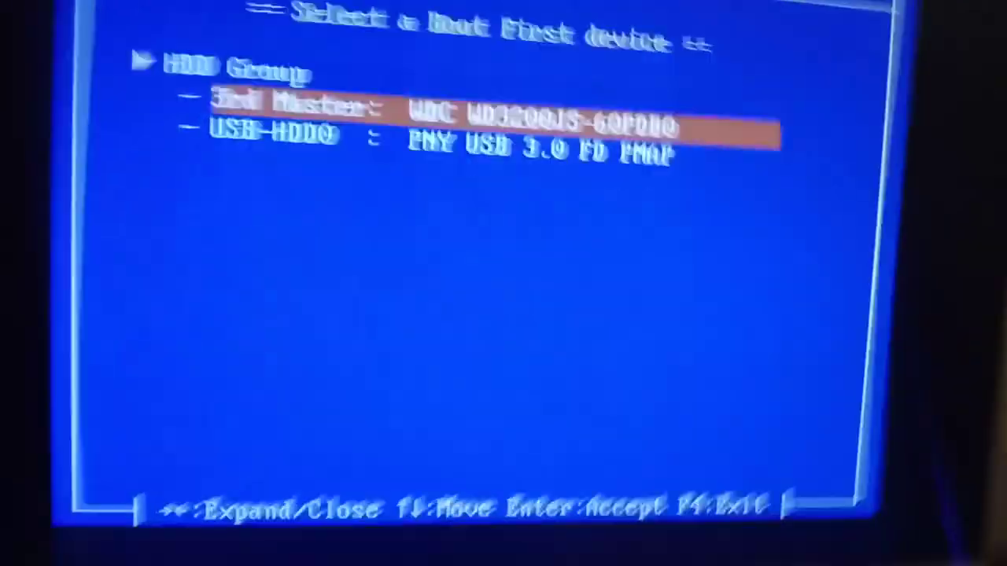
key("Down")
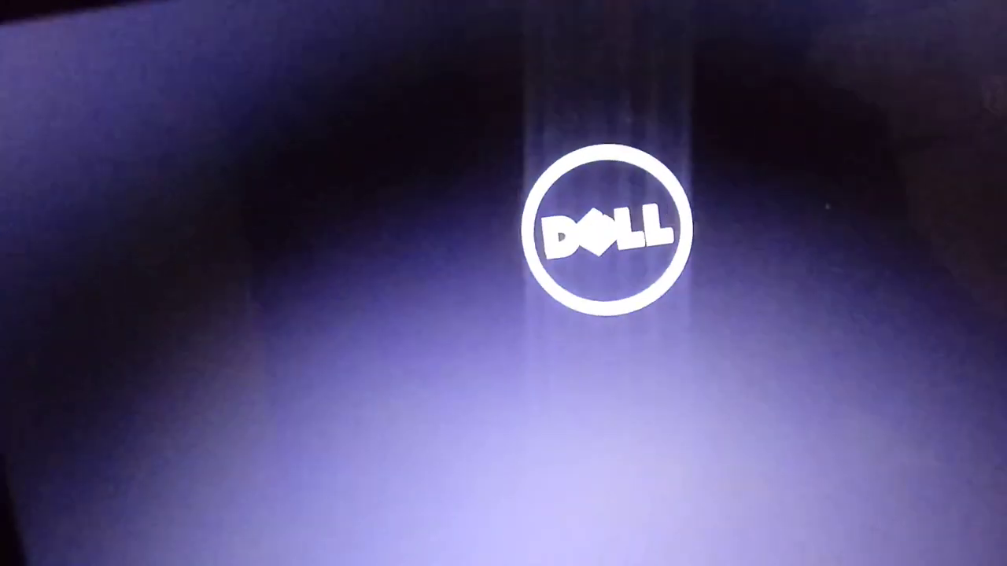
Step: Pick the first UEFI OS entry (PNY USB 3.0) from the Dell one-time boot menu
key("Down")
key("Down")
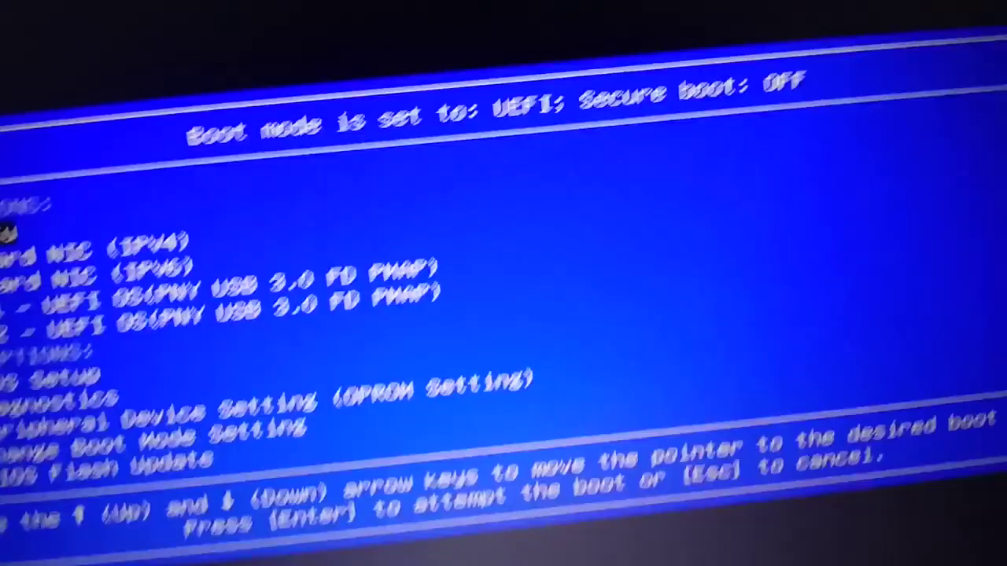
key("Down")
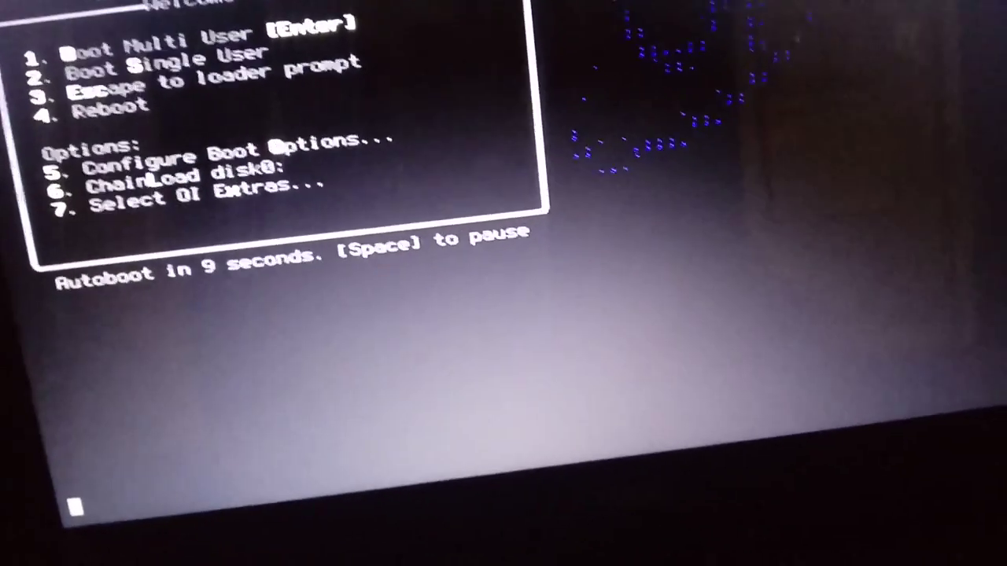
Step: Open Configure Boot Options (7) and switch Verbose (5) to On
key("7")
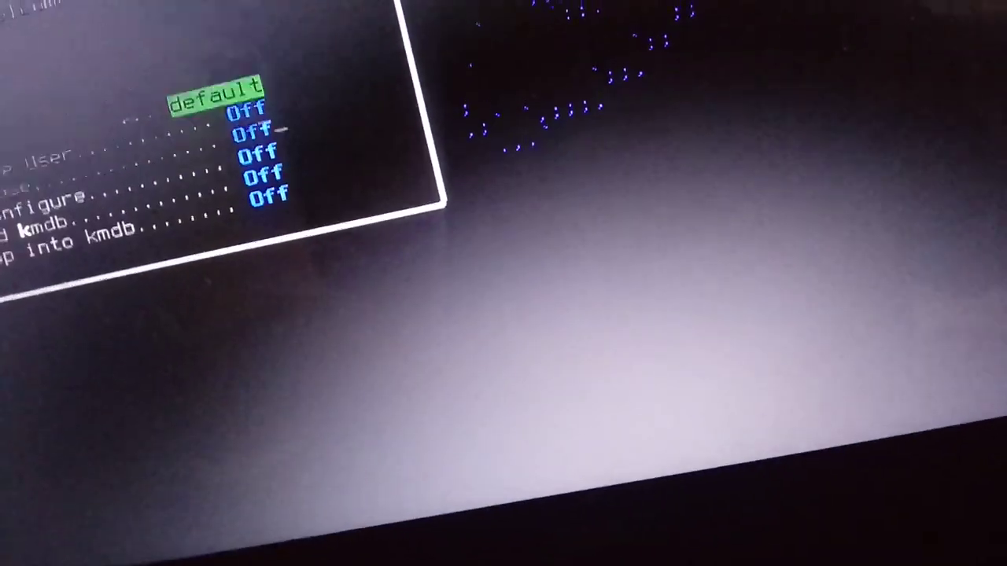
key("5")
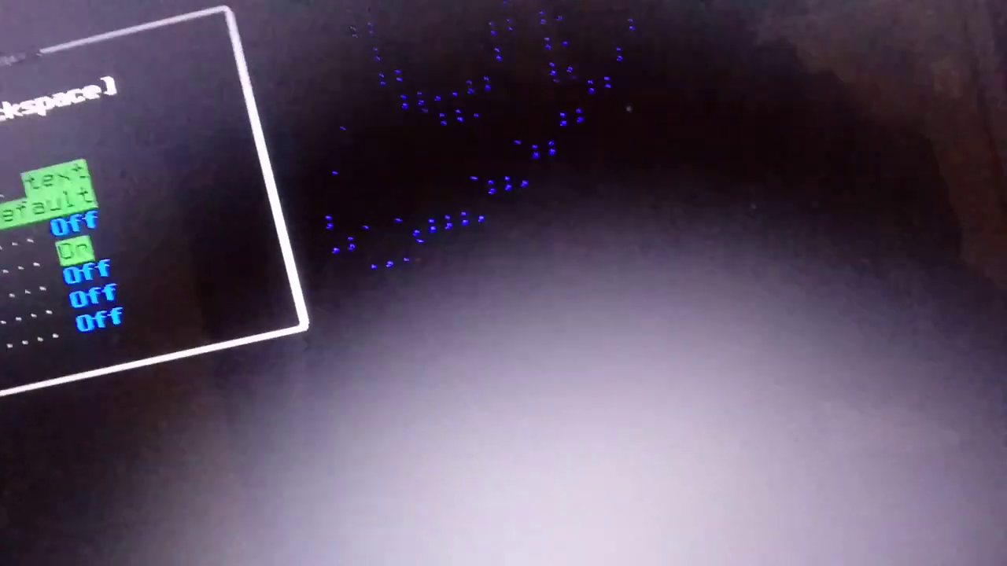
Step: Start the verbose boot with the configured options and watch the kernel output
key("Return")
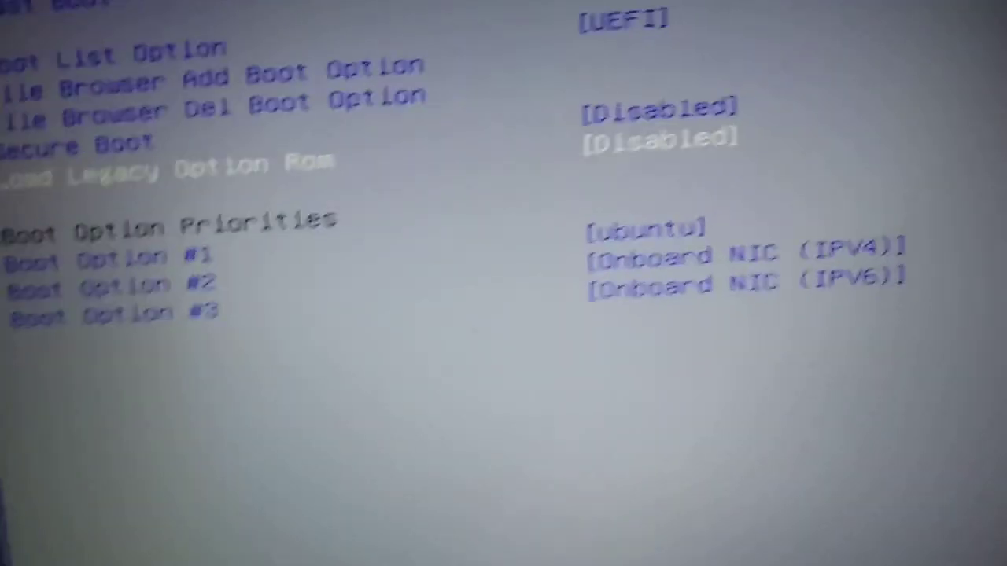
Step: Set Load Legacy Option Rom to Enabled on the Boot page, confirming Yes in the warning
key("Up")
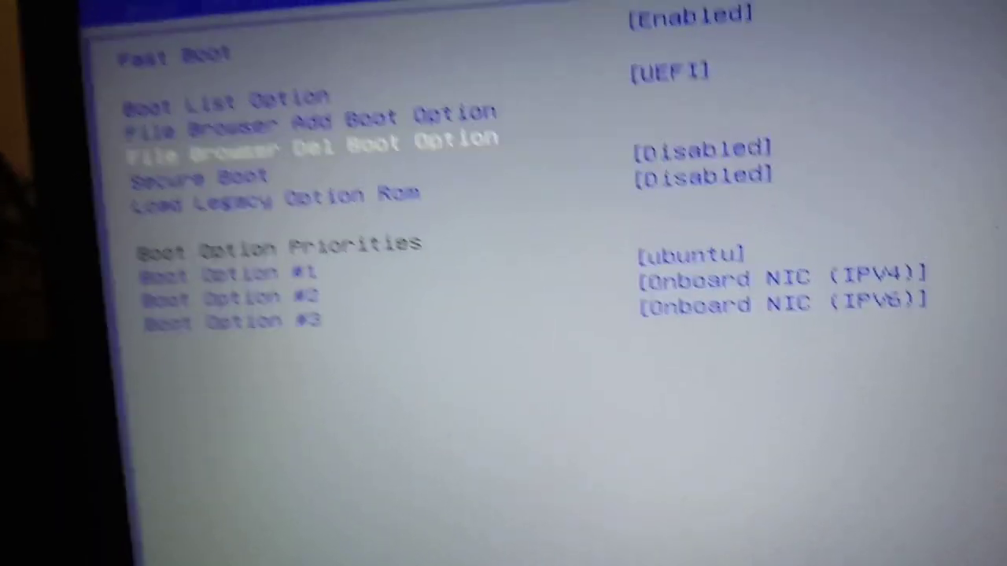
key("Left")
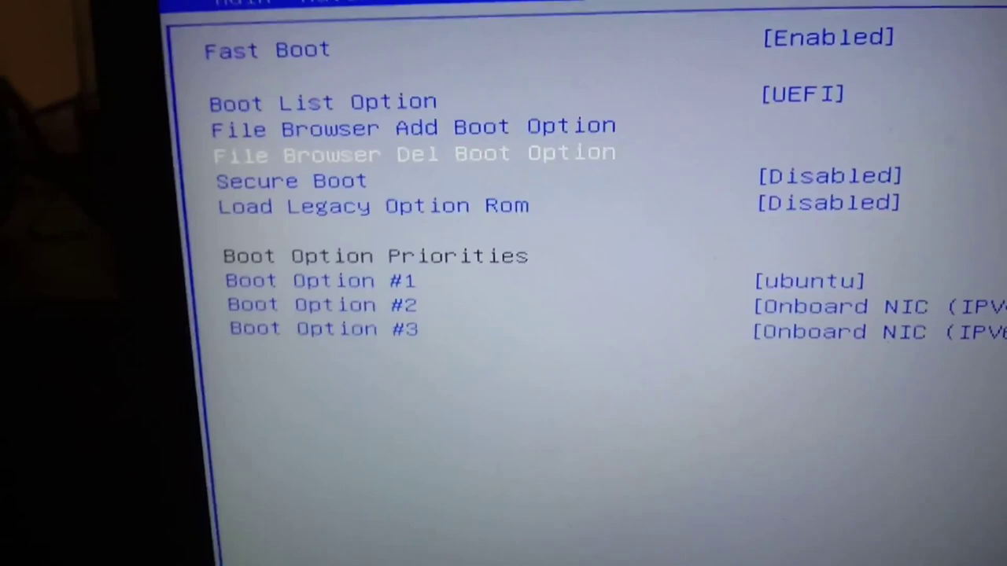
key("Up")
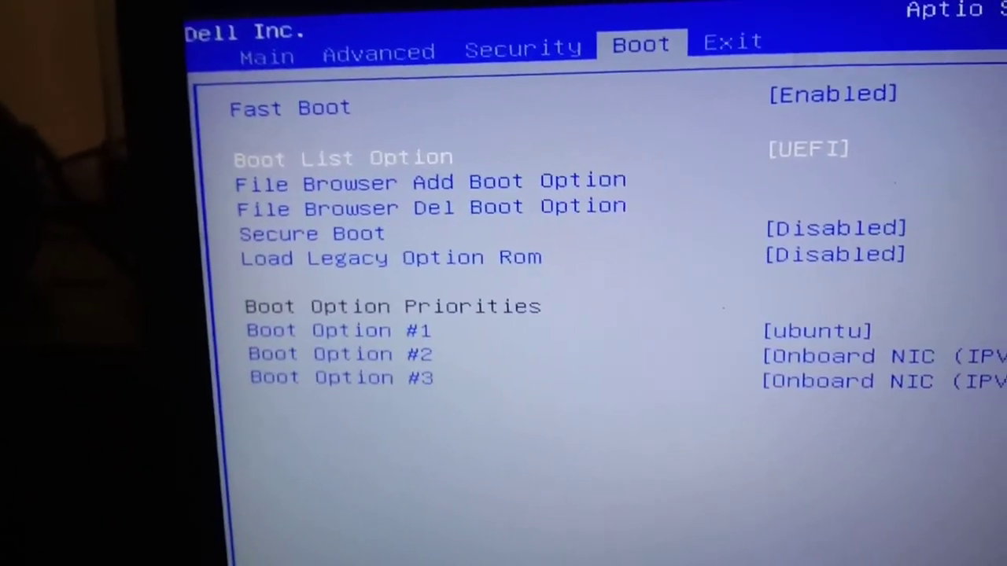
key("Down")
key("Down")
key("Down")
key("Down")
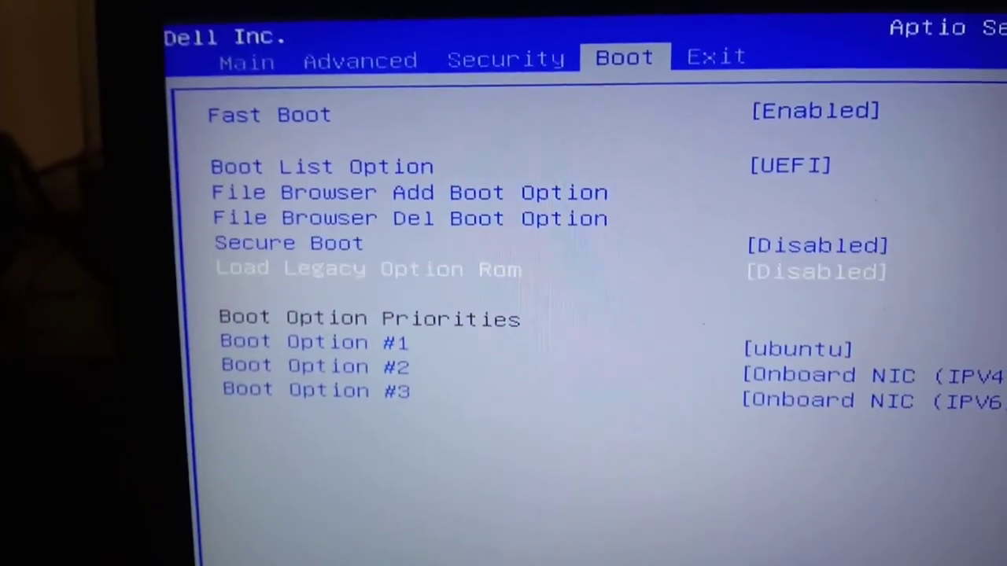
key("Return")
key("Down")
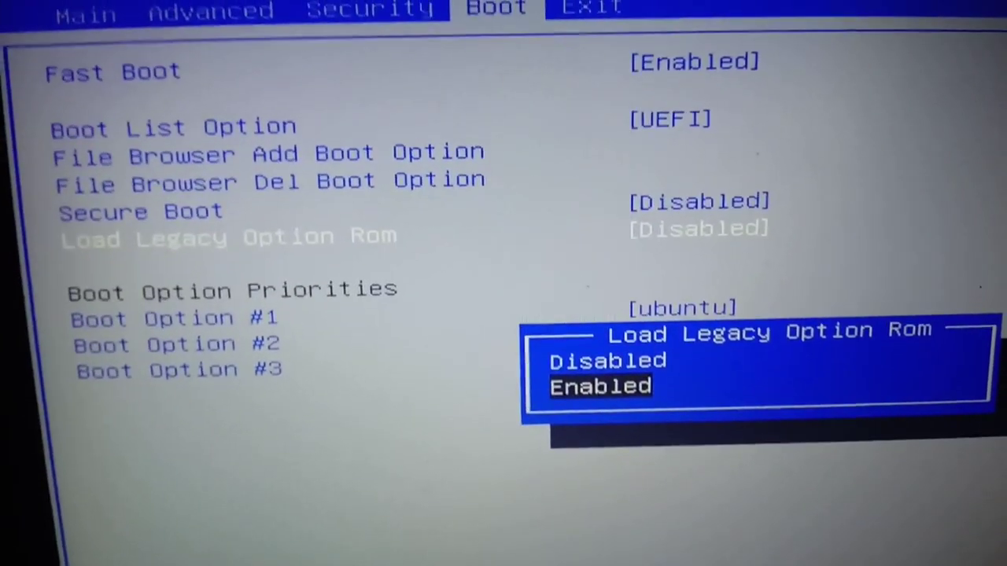
key("Return")
key("Left")
key("Return")
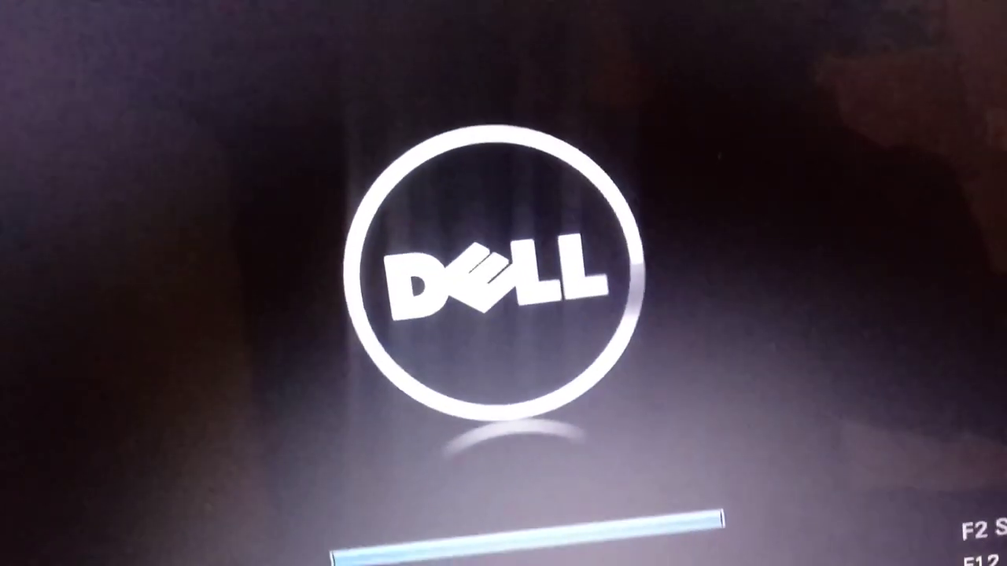
Step: Boot the USB from the F12 menu and turn on verbose output in the illumos Boot Options
key("F12")
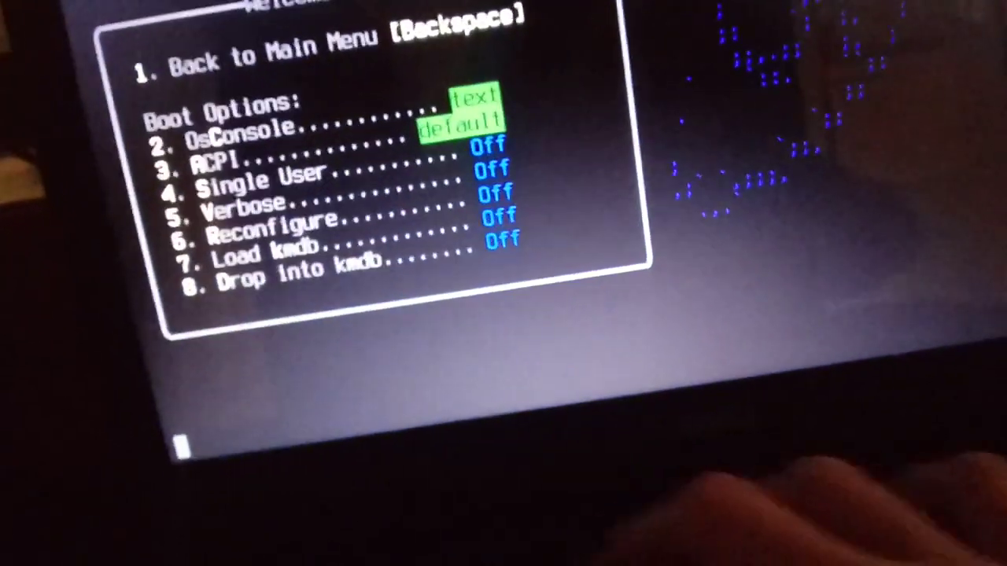
key("4")
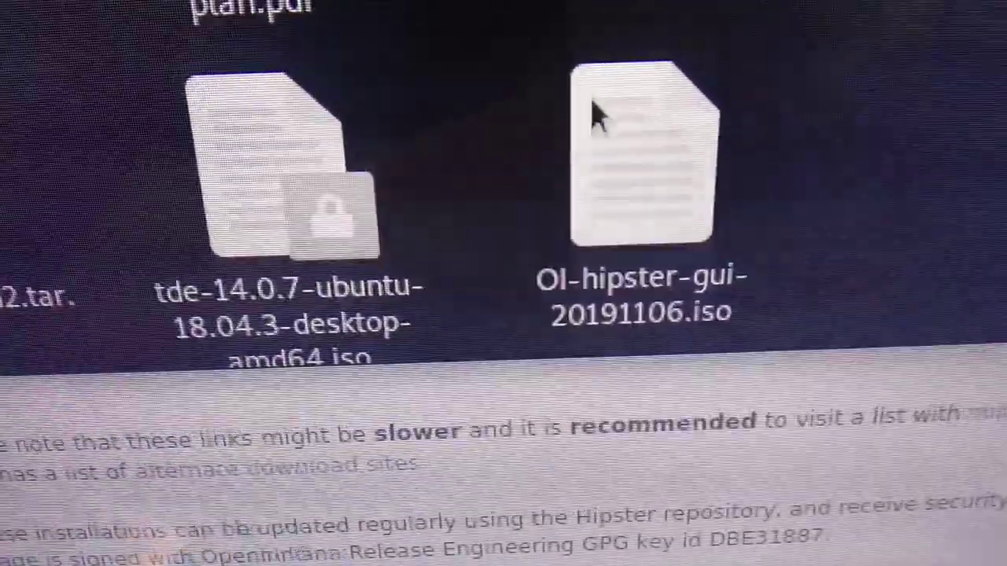
Step: Open the Properties of OI-hipster-gui-20191106.iso from its right-click menu
left_click(616, 206)
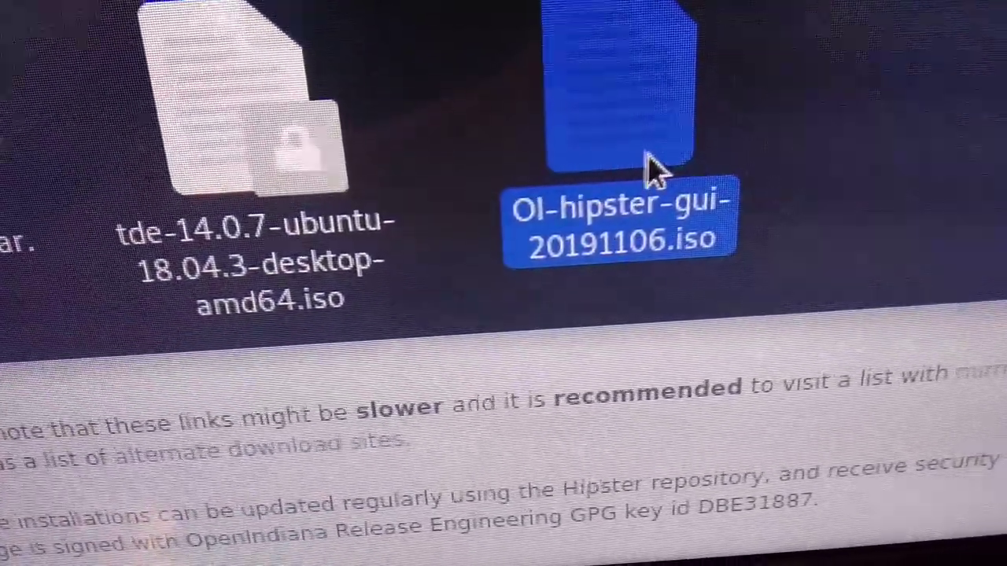
right_click(641, 110)
left_click(793, 85)
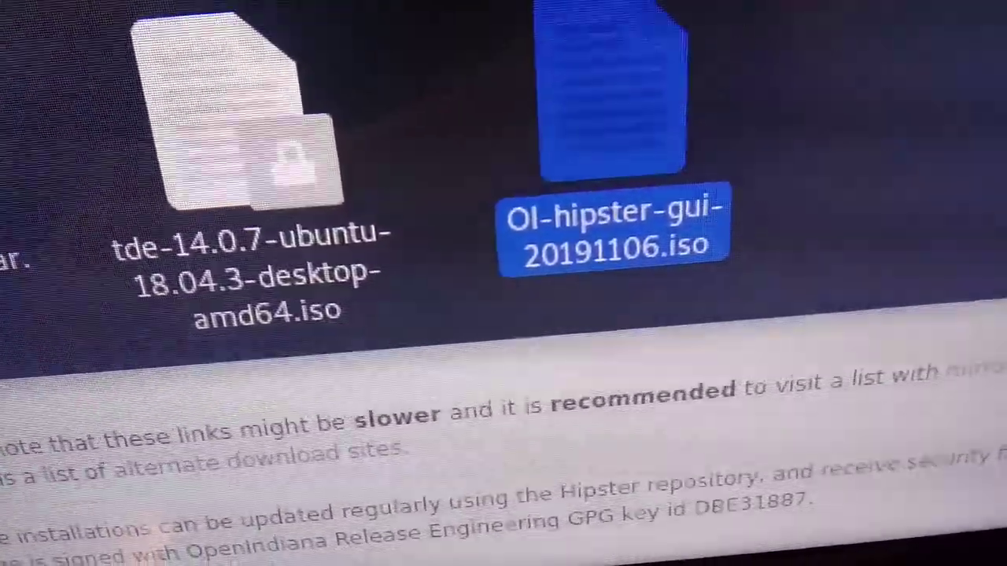